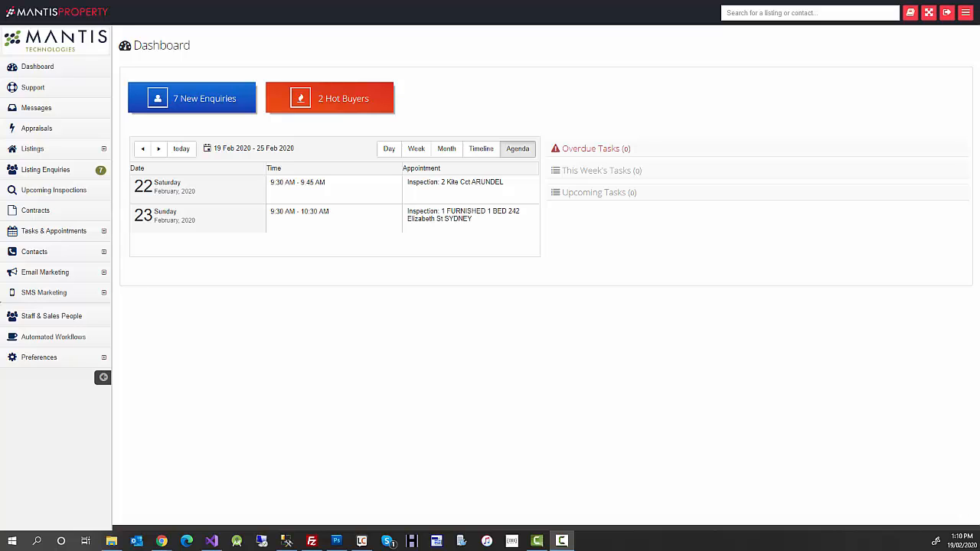
Start a new SMS campaign named "Test campaign" with Office as the sender.
left_click(28, 296)
left_click(62, 319)
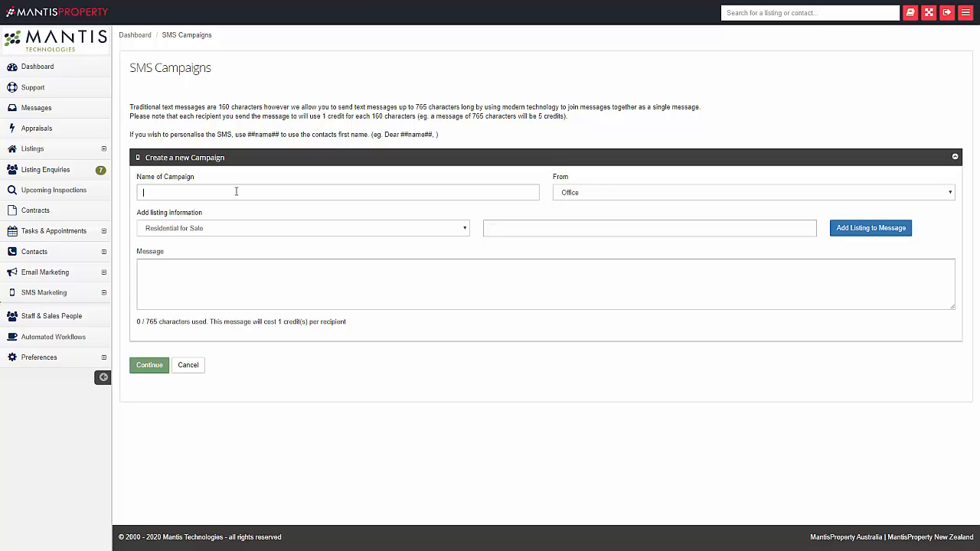
type("Test campaign")
left_click(605, 194)
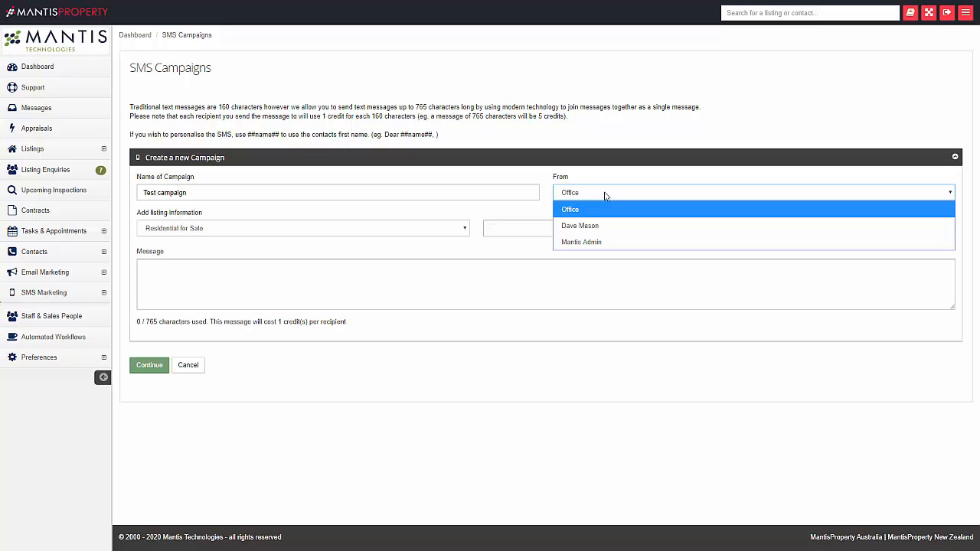
left_click(605, 196)
Enter "hi there" as the campaign message and clear the surplus "s" characters after it.
left_click(159, 268)
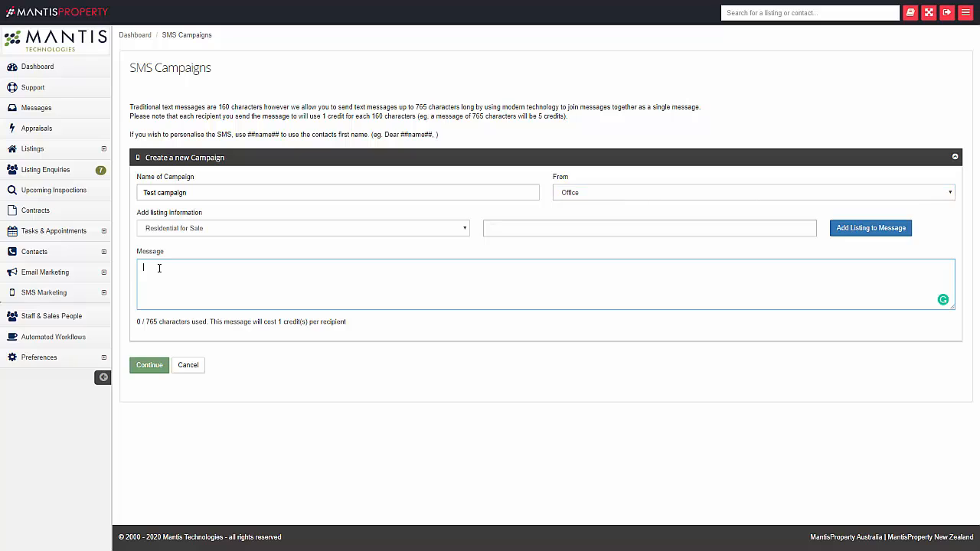
type("hi there s")
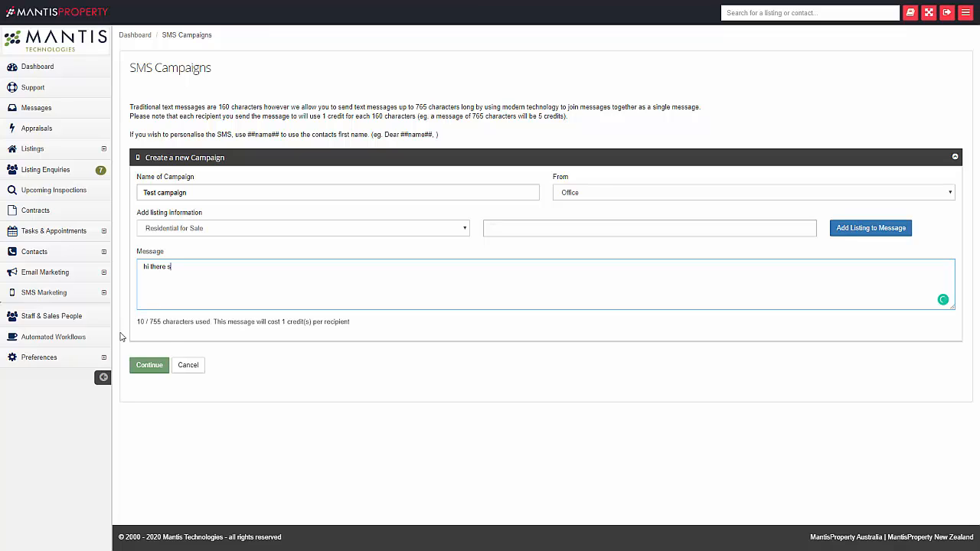
type("sssssssssssss")
key("BackSpace")
key("BackSpace")
key("BackSpace")
key("BackSpace")
key("BackSpace")
key("BackSpace")
key("BackSpace")
key("BackSpace")
key("BackSpace")
key("BackSpace")
key("BackSpace")
key("BackSpace")
key("BackSpace")
key("BackSpace")
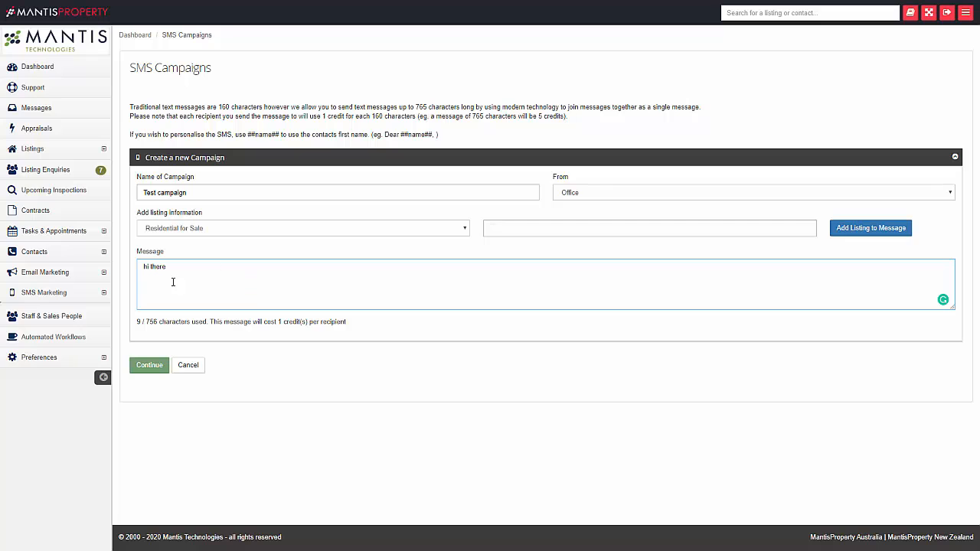
Add the Arundel listing from Residential for Sale to the message and continue to the campaign's sending page.
left_click(170, 232)
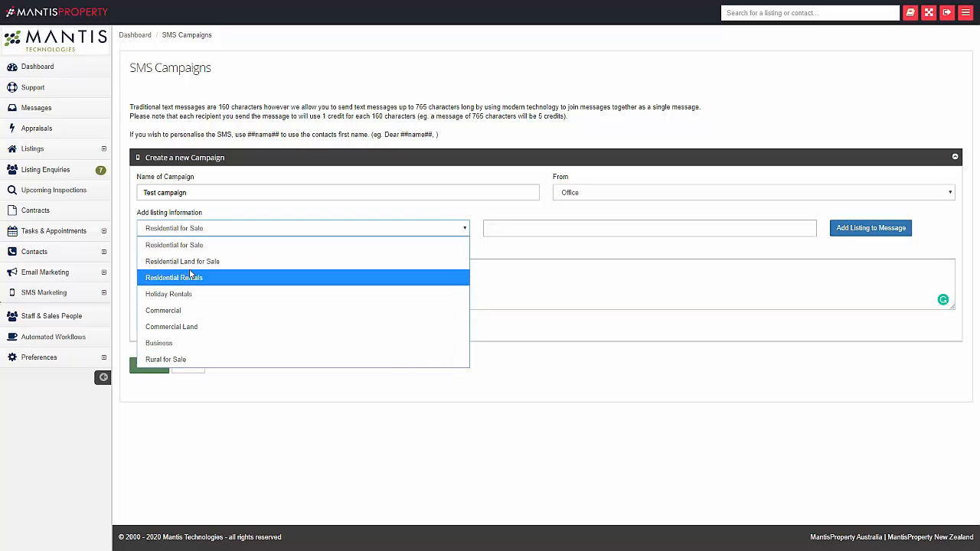
left_click(198, 245)
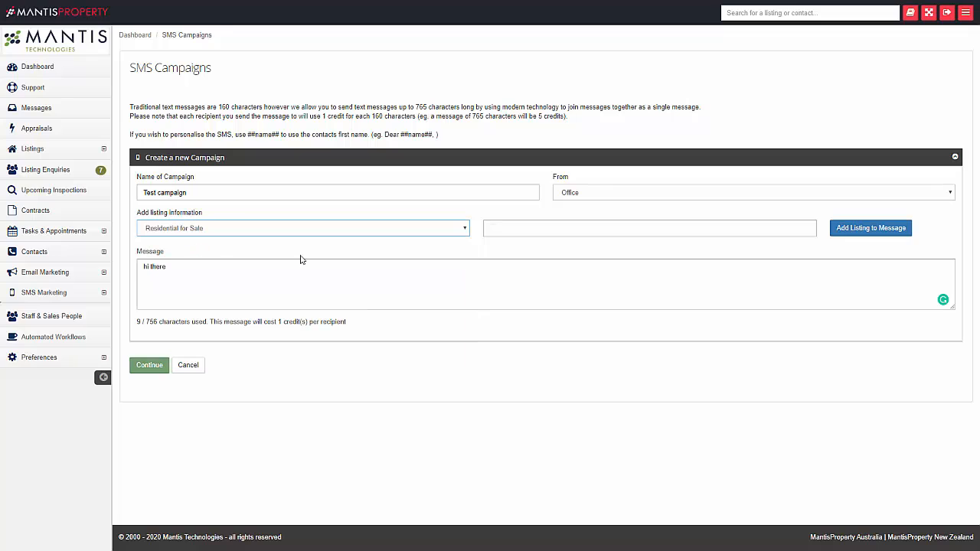
left_click(493, 229)
type("2")
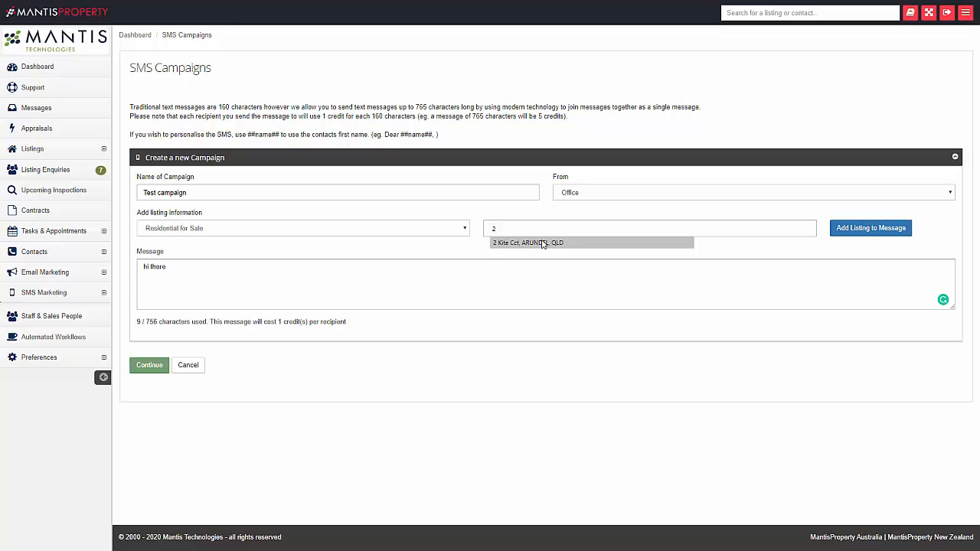
left_click(542, 243)
left_click(864, 232)
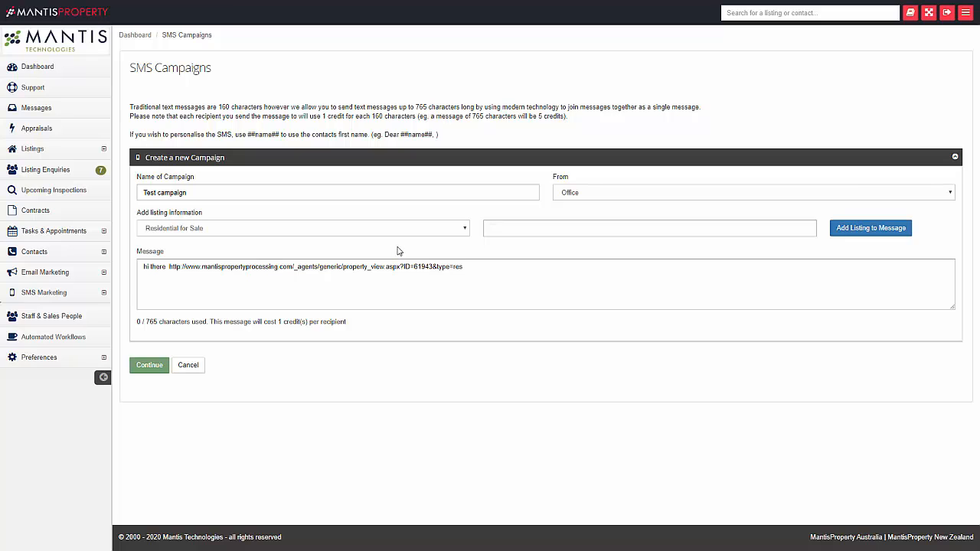
left_click(148, 368)
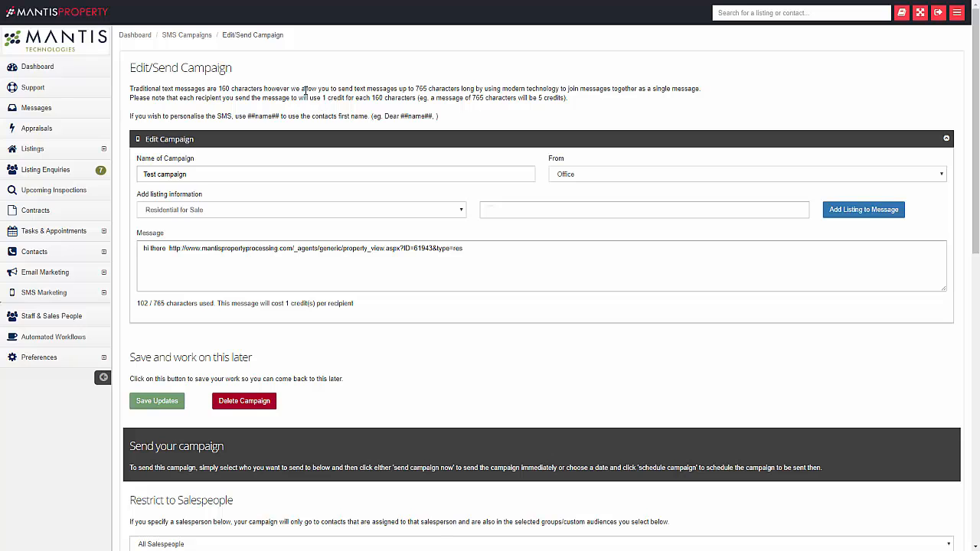
Examine the campaign's sending options, including salespeople restriction, custom audiences, groups, cost calculation and scheduling.
left_click(75, 299)
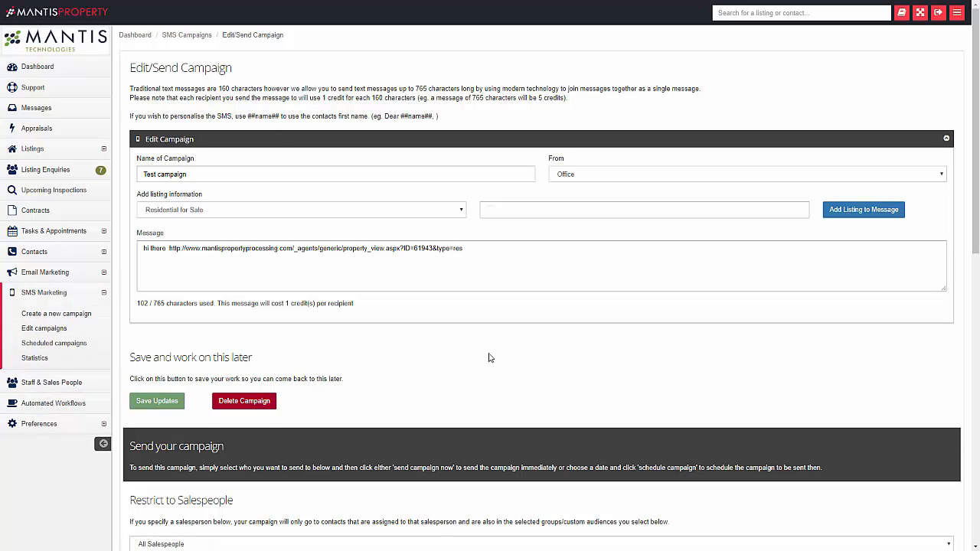
scroll(489, 353, "down", 4)
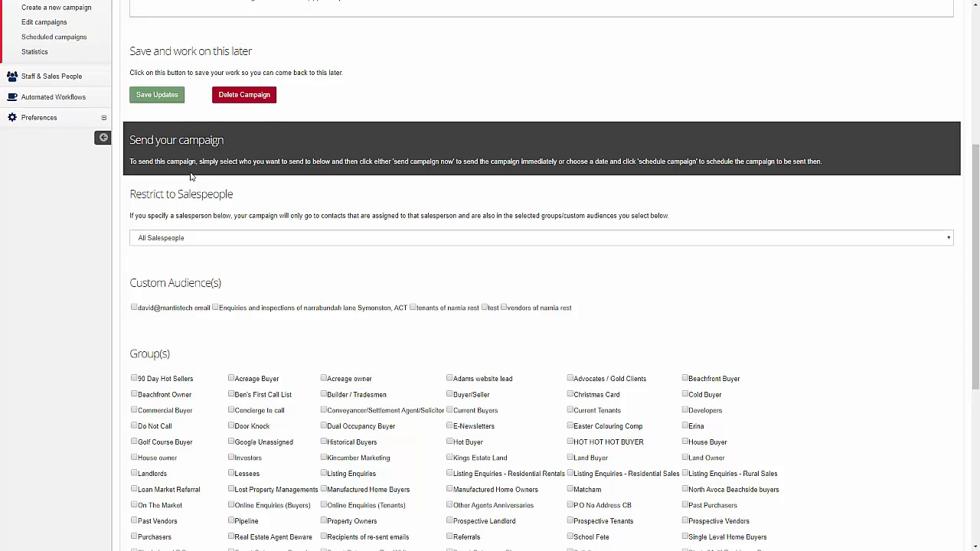
scroll(191, 177, "down", 1)
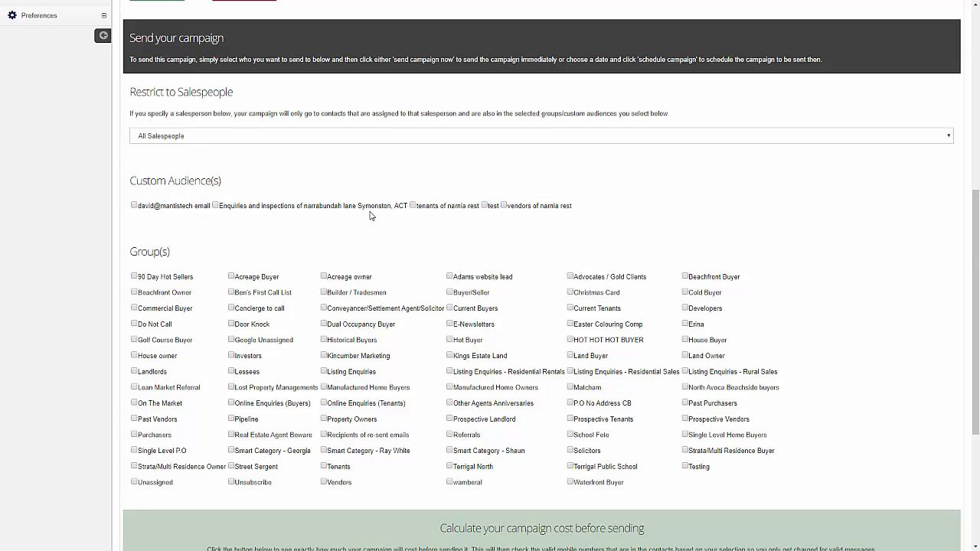
scroll(370, 216, "down", 1)
scroll(371, 216, "down", 1)
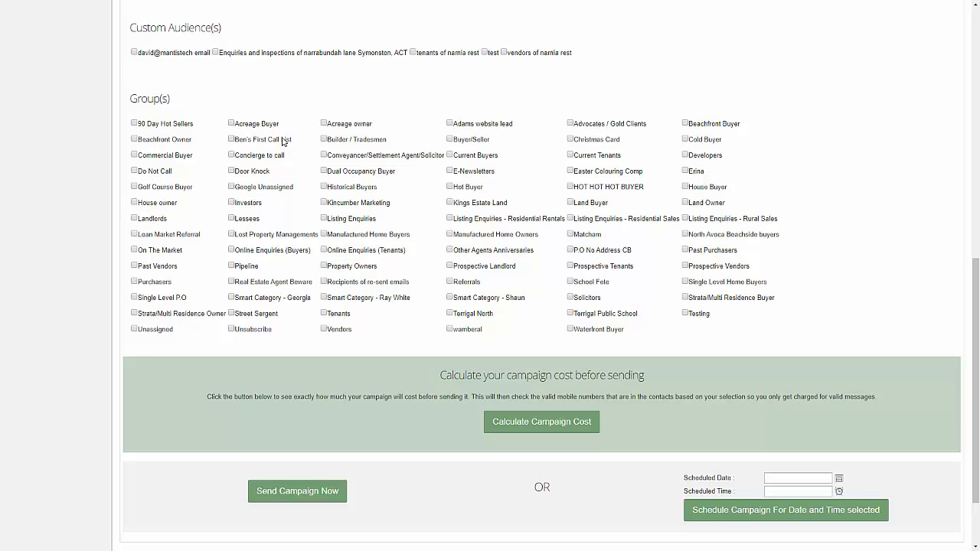
scroll(460, 323, "down", 1)
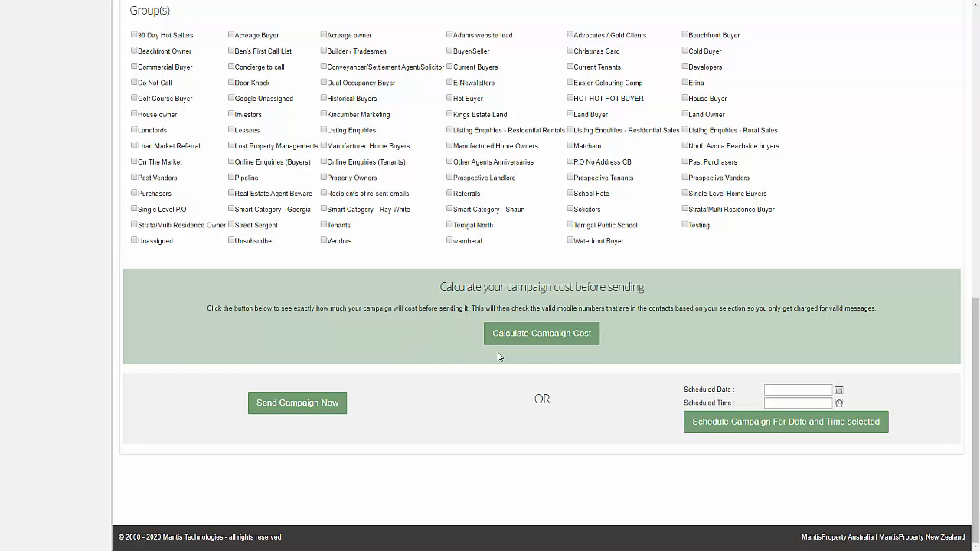
scroll(415, 348, "up", 1)
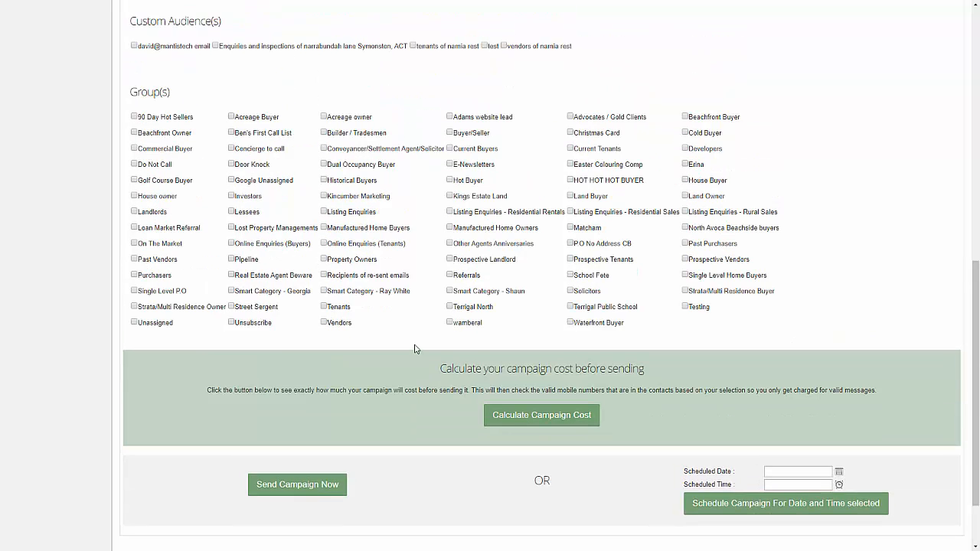
scroll(416, 349, "up", 1)
Choose recipients among the custom audiences and select the 90 Day Hot Sellers and Acreage Buyer groups.
left_click(268, 121)
left_click(445, 121)
left_click(511, 121)
left_click(170, 122)
left_click(167, 190)
left_click(259, 189)
Calculate the campaign cost for the selected recipients.
scroll(437, 372, "down", 2)
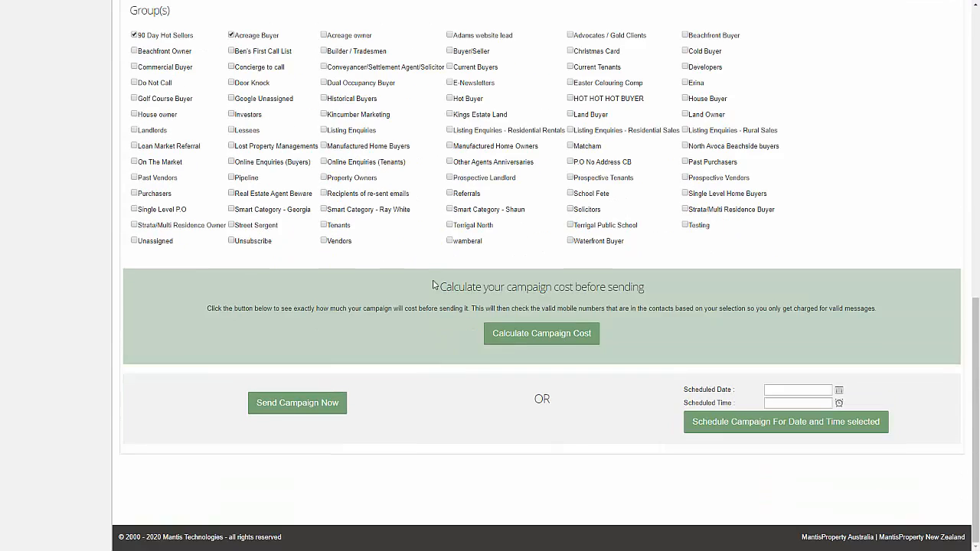
left_click(564, 335)
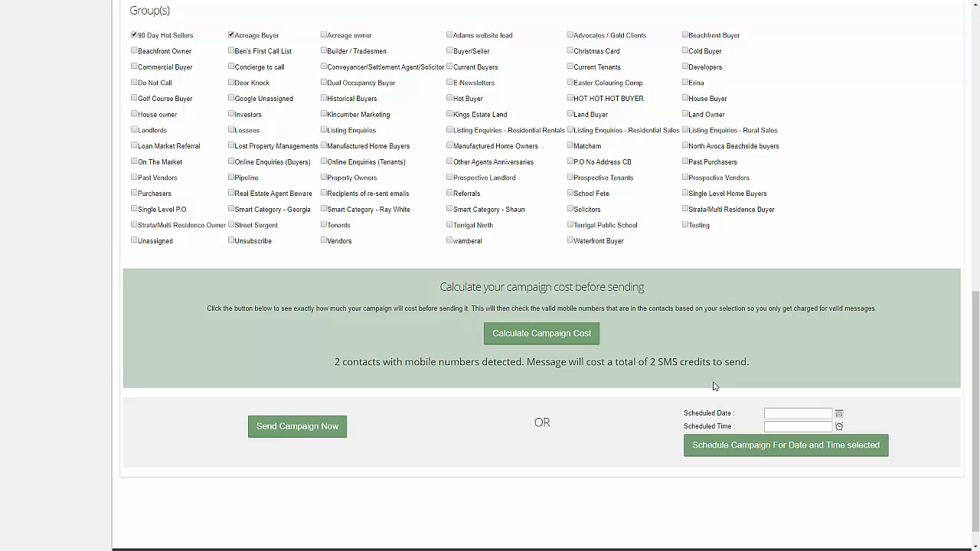
scroll(572, 388, "down", 1)
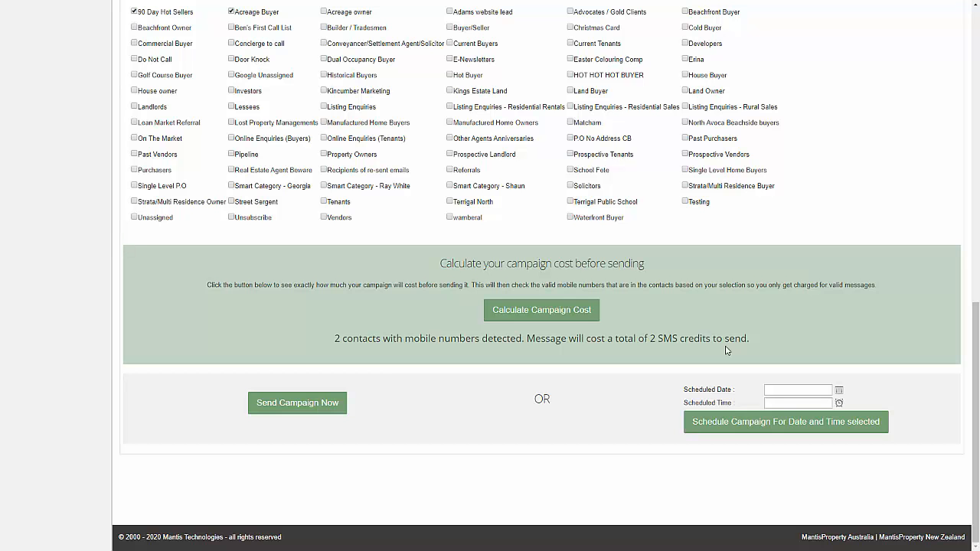
Open the SMS campaign statistics and search for sent campaigns from everyone in the default date range.
scroll(727, 351, "up", 10)
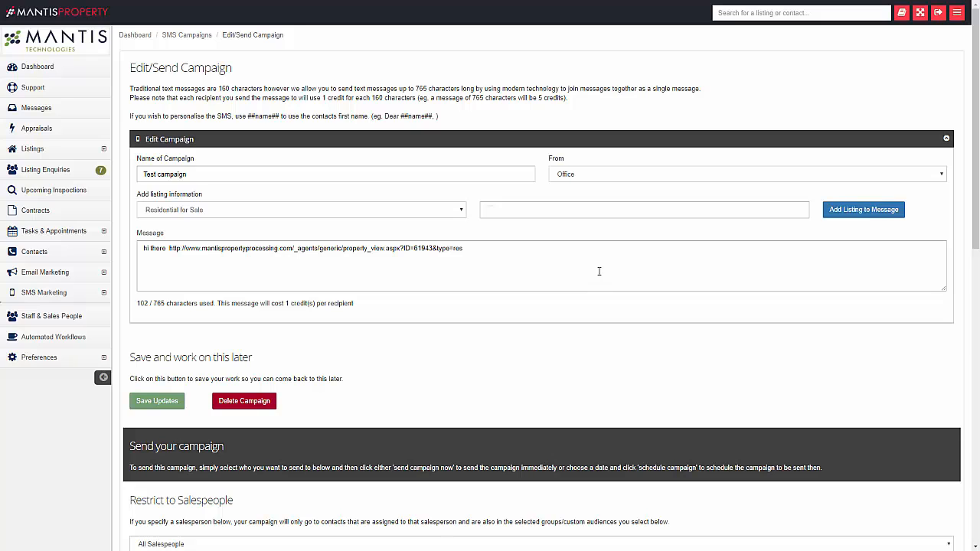
left_click(55, 297)
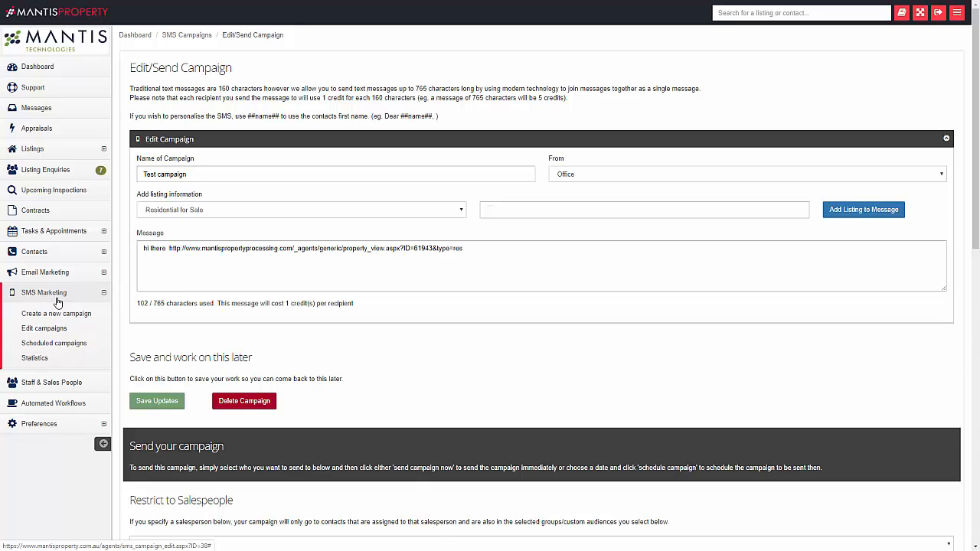
left_click(72, 357)
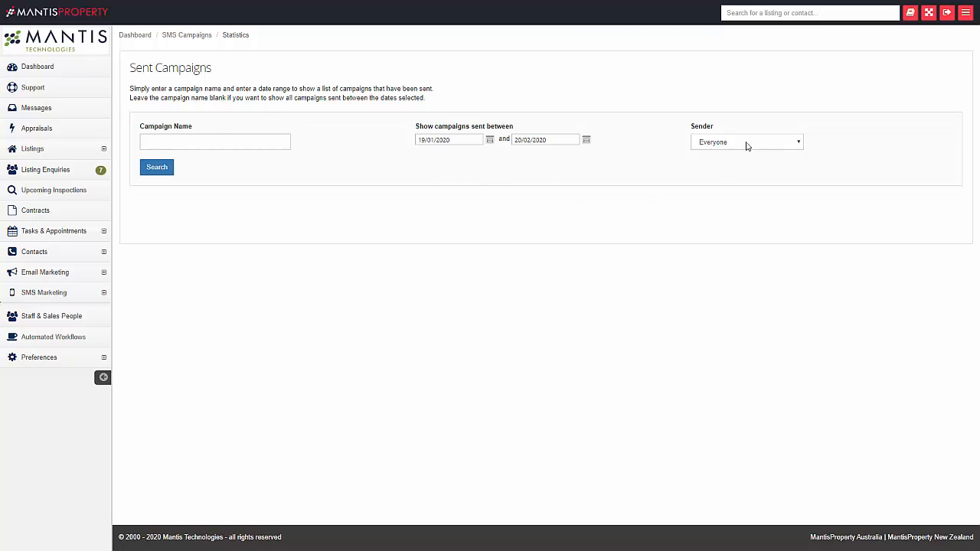
left_click(148, 170)
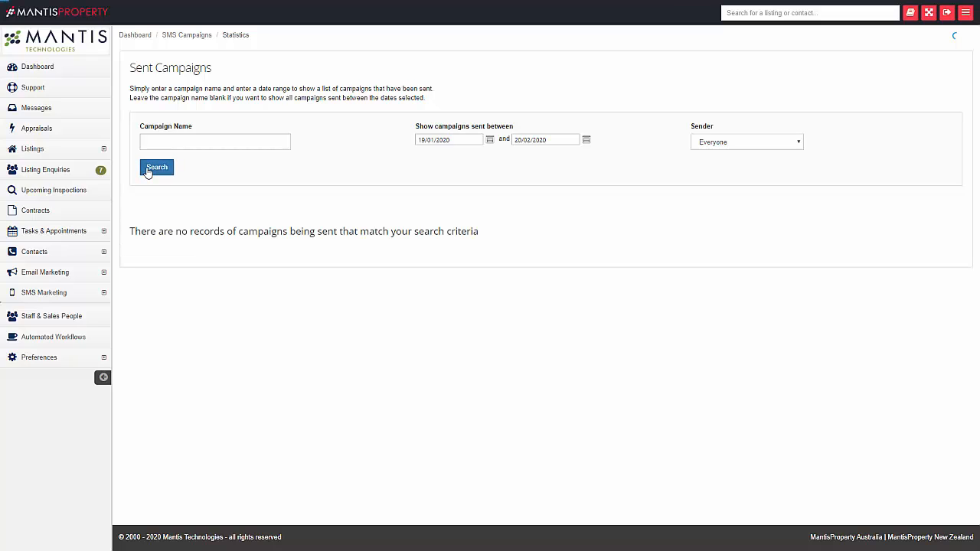
Set the search's start date to 19/01/2019, search again and review the list of sent campaigns.
left_click(462, 138)
left_click(464, 139)
type("9")
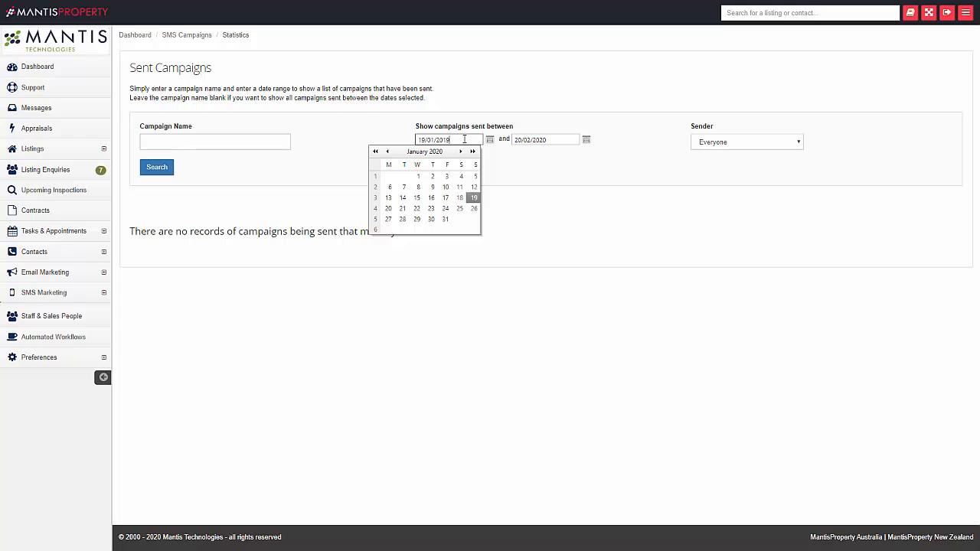
left_click(156, 167)
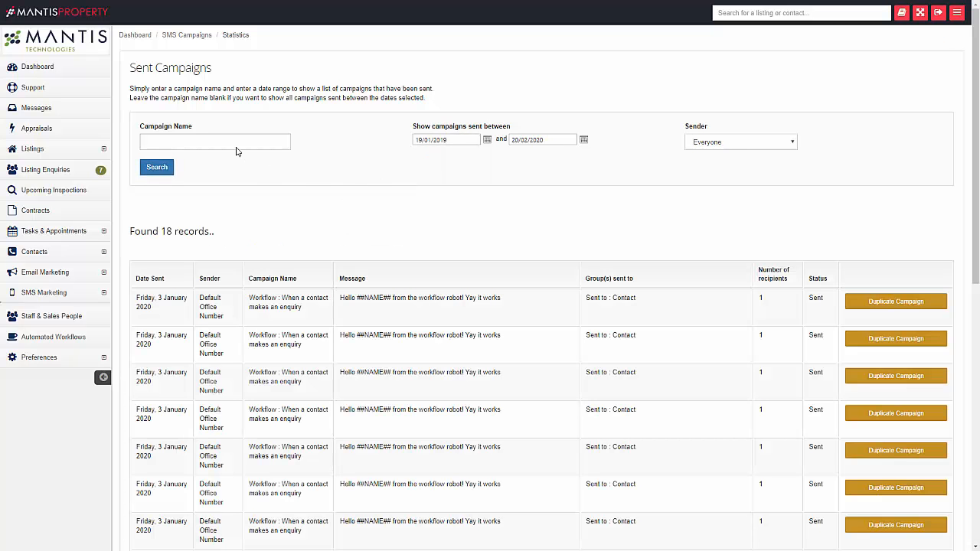
scroll(368, 153, "down", 3)
scroll(364, 143, "down", 5)
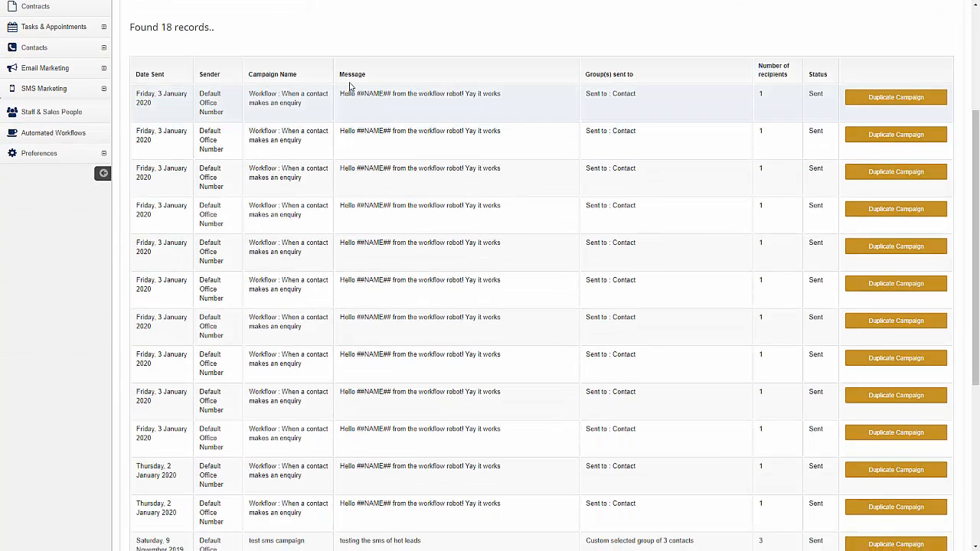
scroll(390, 175, "up", 3)
scroll(390, 175, "up", 6)
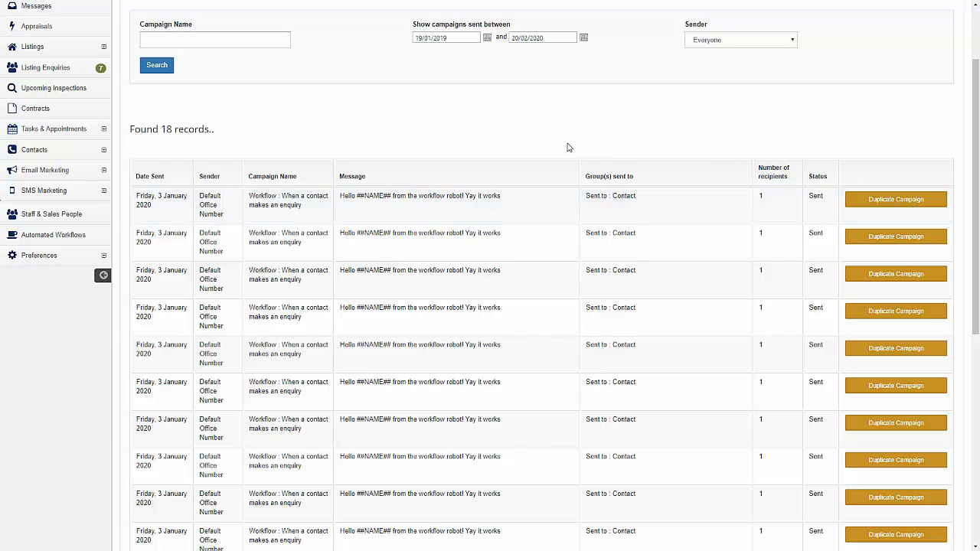
scroll(358, 207, "up", 2)
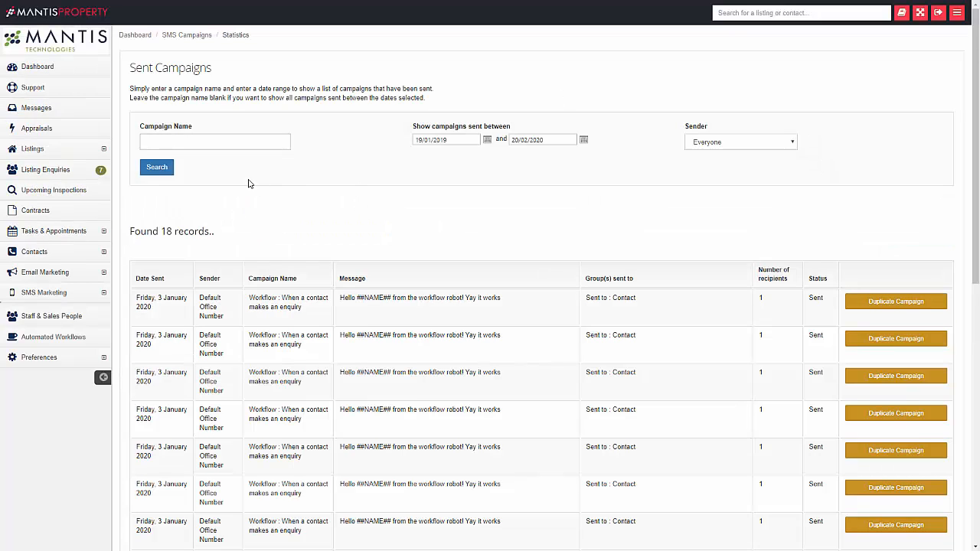
Start another SMS campaign and write the personalised message "Hi ##name## how are you?" using the name placeholder.
left_click(69, 296)
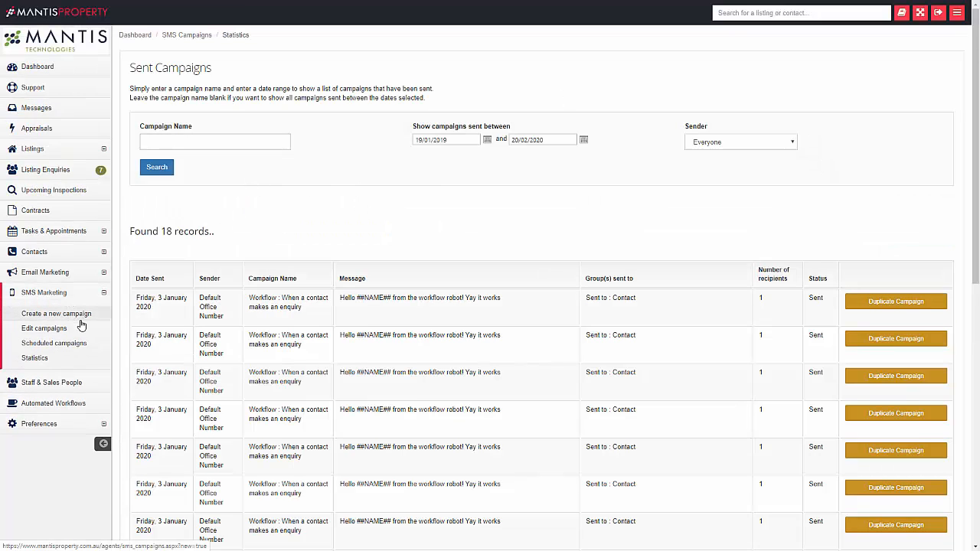
left_click(79, 320)
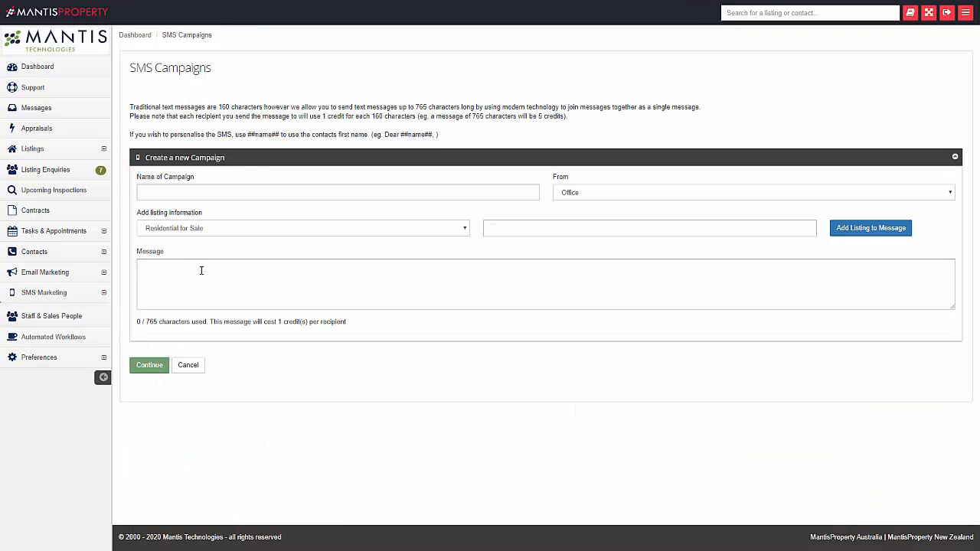
left_click_drag(247, 134, 279, 135)
left_click(182, 270)
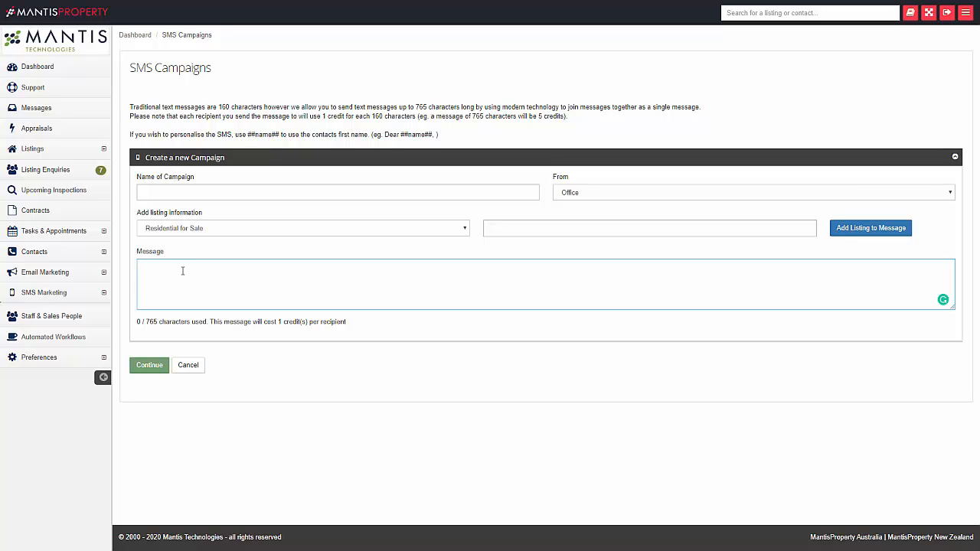
type("Hi ##name##,how a")
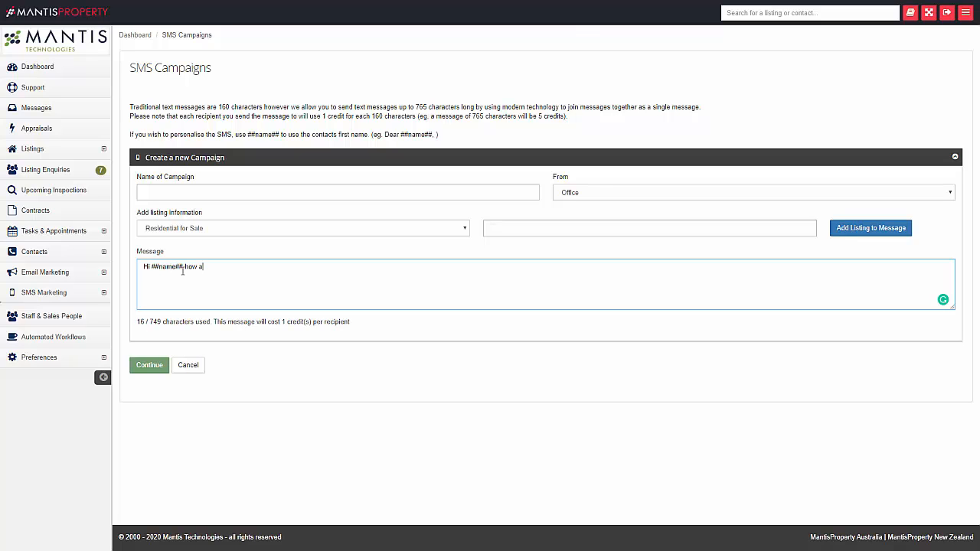
key("BackSpace")
key("BackSpace")
key("BackSpace")
key("BackSpace")
key("BackSpace")
key("BackSpace")
type(" how are you?")
Open the SMS Integration preferences to view the credit balance and SMS settings.
left_click(63, 358)
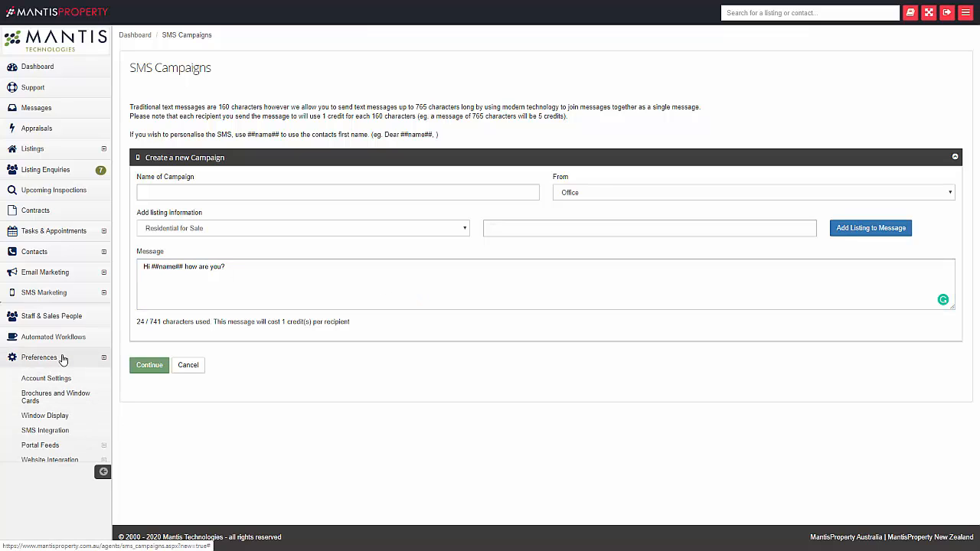
left_click(68, 431)
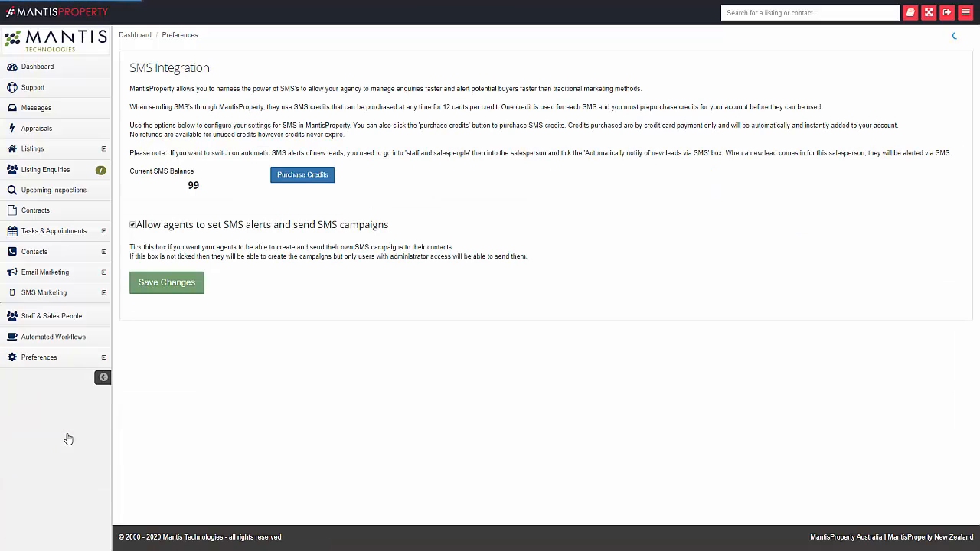